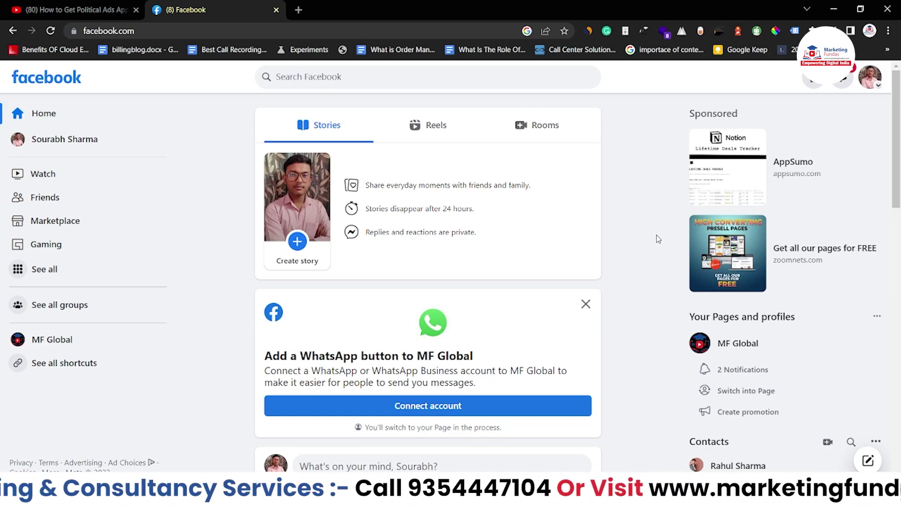
Switch to acting as the MF Global Page and open it
{"action": "left_click", "coordinate": [870, 77]}
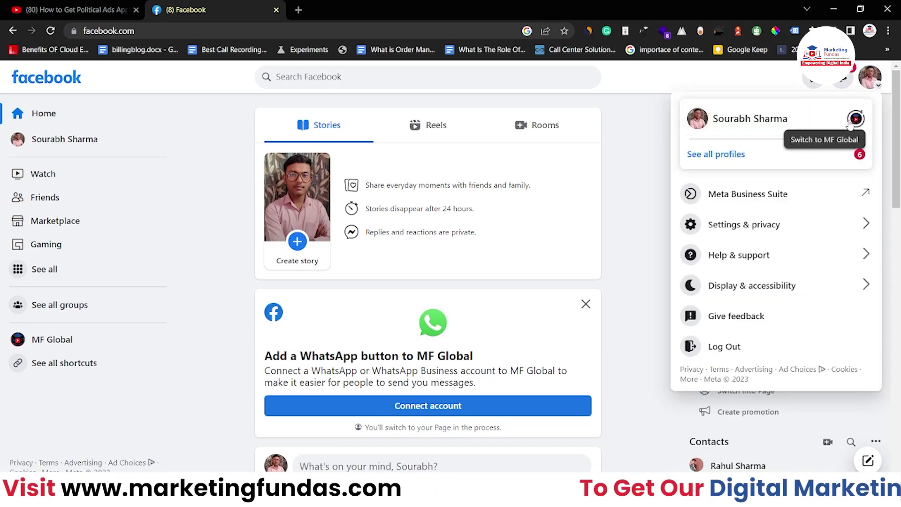
{"action": "left_click", "coordinate": [856, 118]}
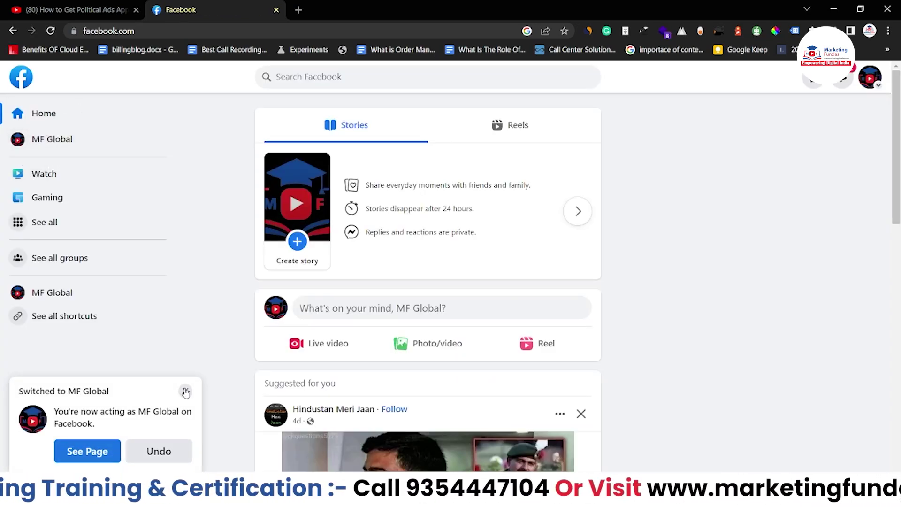
{"action": "left_click", "coordinate": [82, 295]}
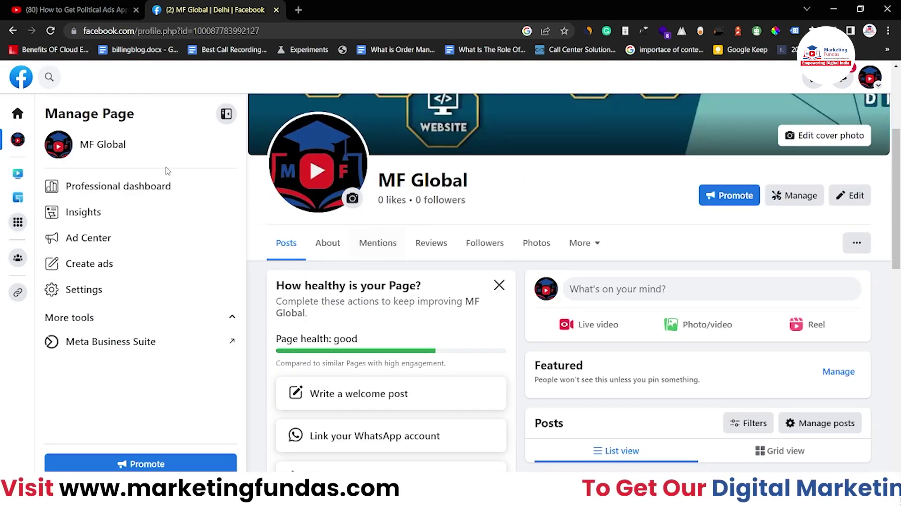
Go to Page access from the MF Global professional dashboard
{"action": "left_click", "coordinate": [156, 189]}
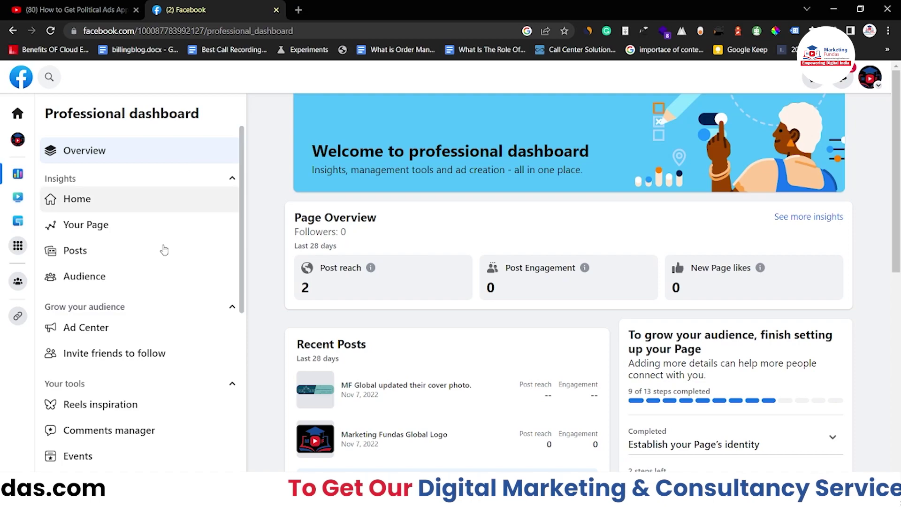
{"action": "scroll", "coordinate": [174, 275], "scroll_direction": "down", "scroll_amount": 3}
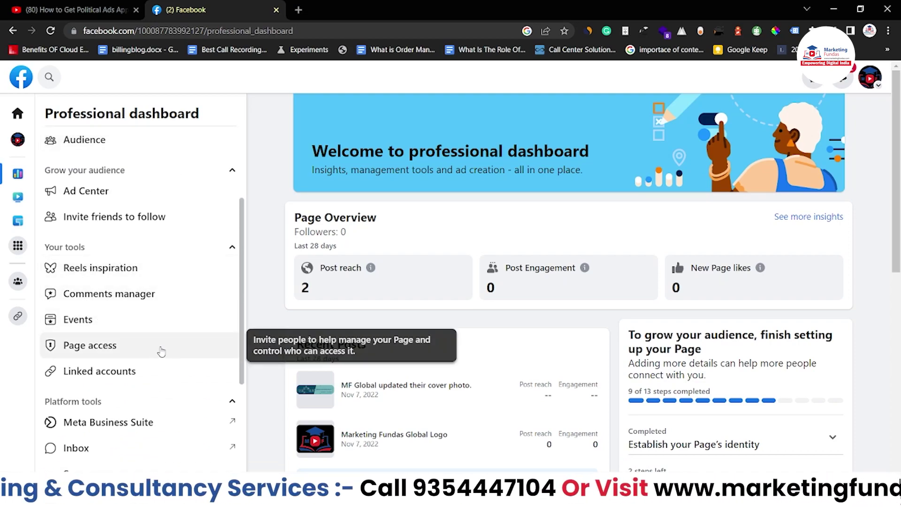
{"action": "left_click", "coordinate": [157, 349]}
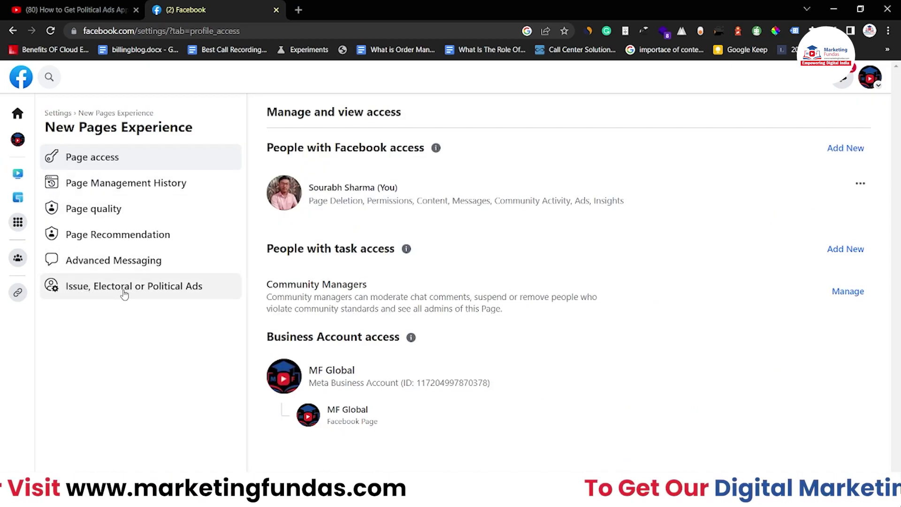
Set India as the country for issue, electoral or political ads
{"action": "left_click", "coordinate": [163, 295]}
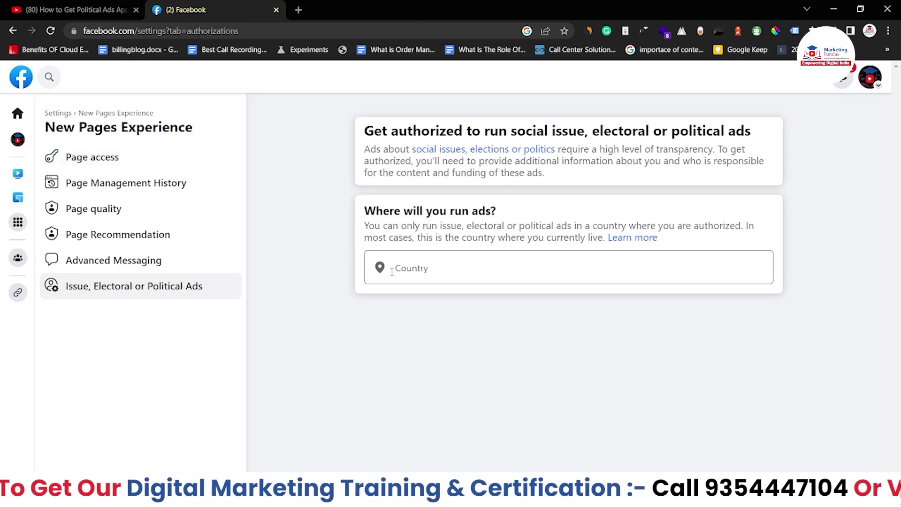
{"action": "left_click", "coordinate": [395, 272]}
{"action": "type", "text": "ind"}
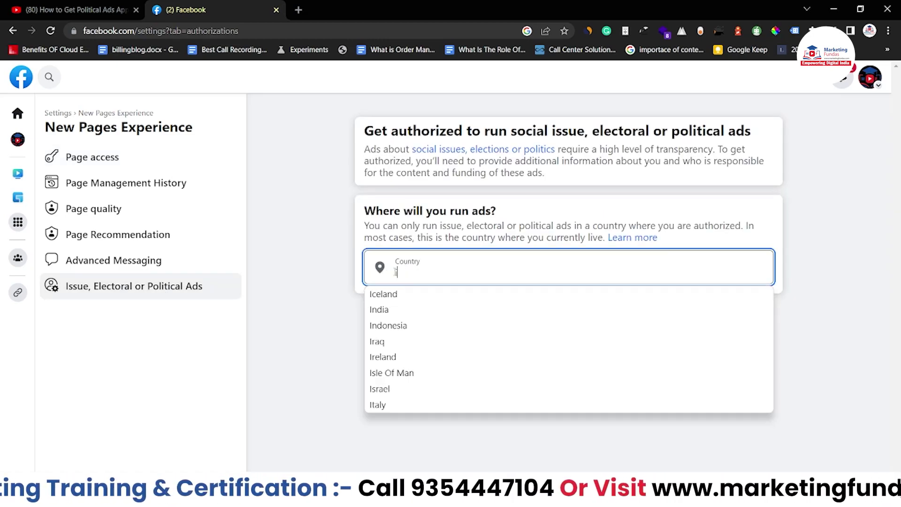
{"action": "left_click", "coordinate": [388, 297]}
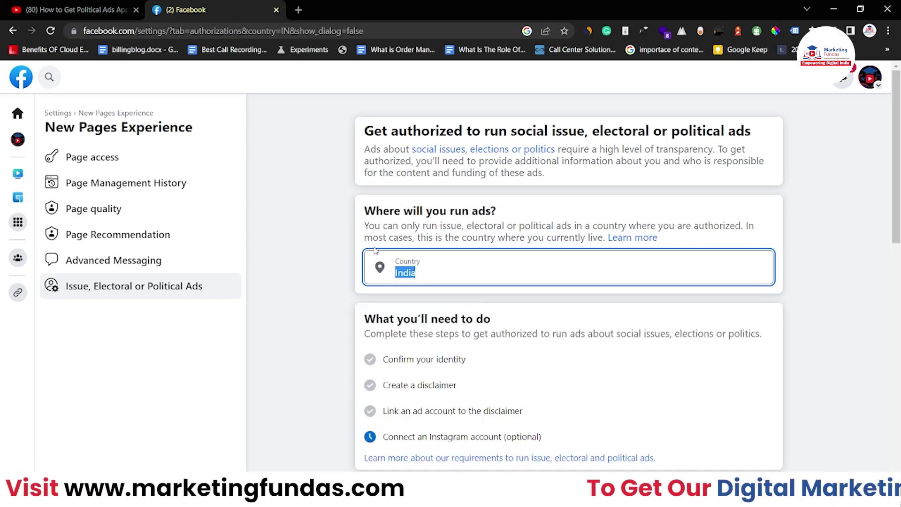
{"action": "left_click", "coordinate": [342, 264]}
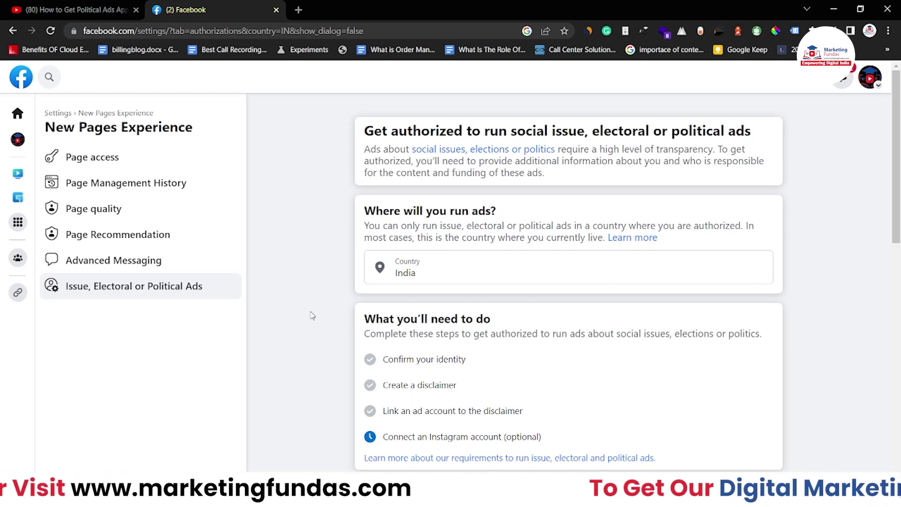
{"action": "left_click_drag", "start_coordinate": [382, 359], "coordinate": [468, 361]}
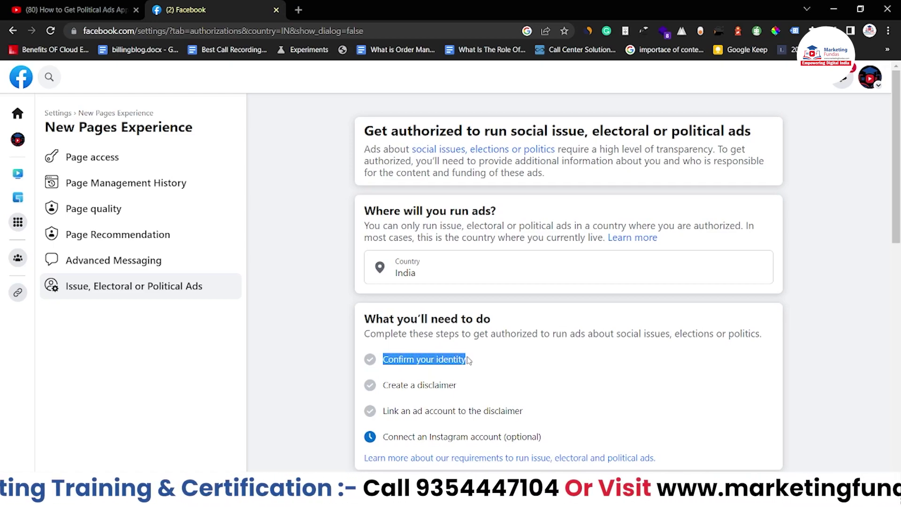
{"action": "left_click_drag", "start_coordinate": [463, 385], "coordinate": [383, 385]}
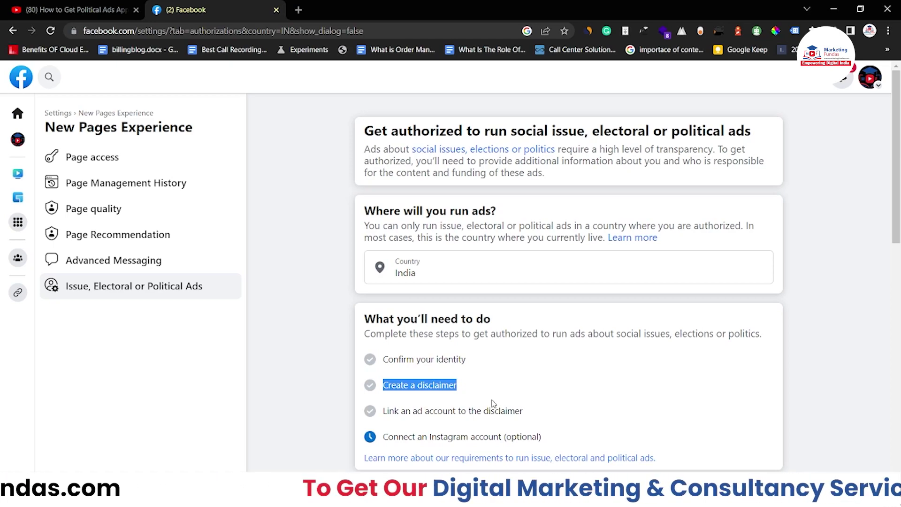
{"action": "left_click_drag", "start_coordinate": [385, 413], "coordinate": [484, 413]}
{"action": "left_click", "coordinate": [514, 414]}
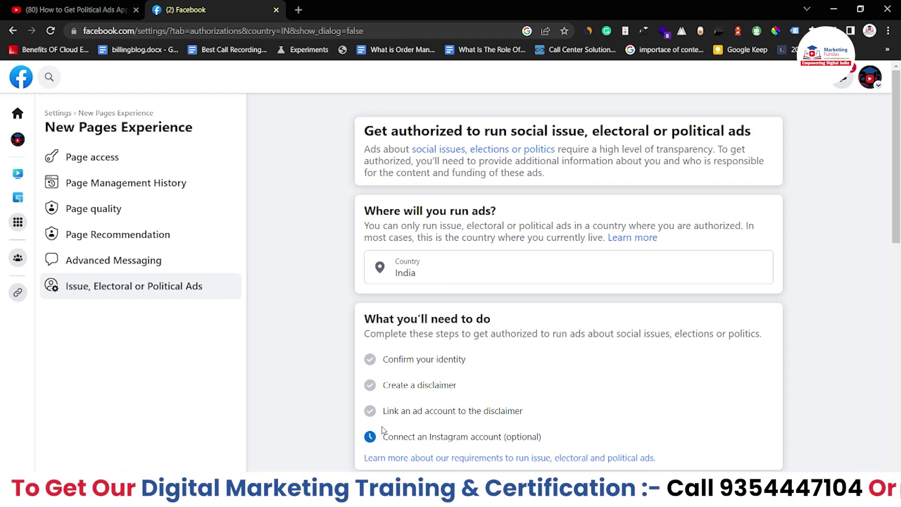
{"action": "left_click_drag", "start_coordinate": [387, 434], "coordinate": [504, 434]}
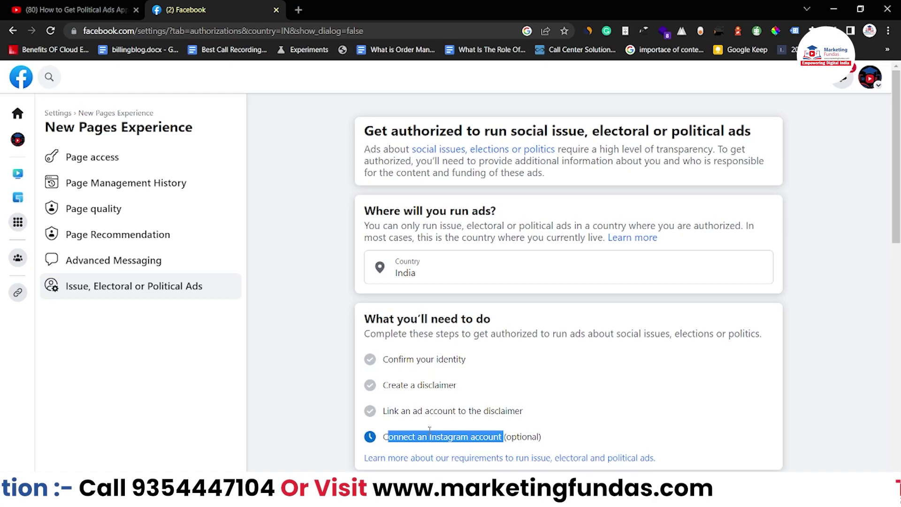
Start identity confirmation for political ads from the Confirm your identity card
{"action": "scroll", "coordinate": [630, 370], "scroll_direction": "down", "scroll_amount": 5}
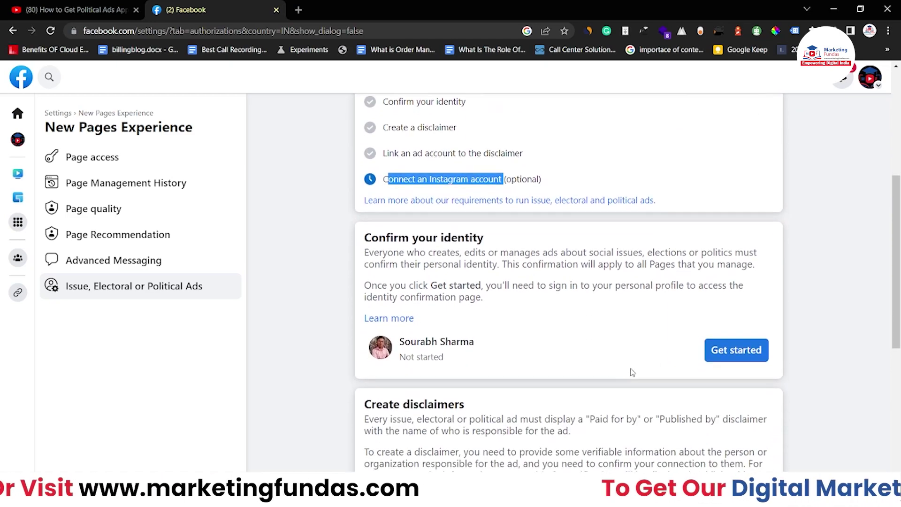
{"action": "scroll", "coordinate": [632, 372], "scroll_direction": "down", "scroll_amount": 4}
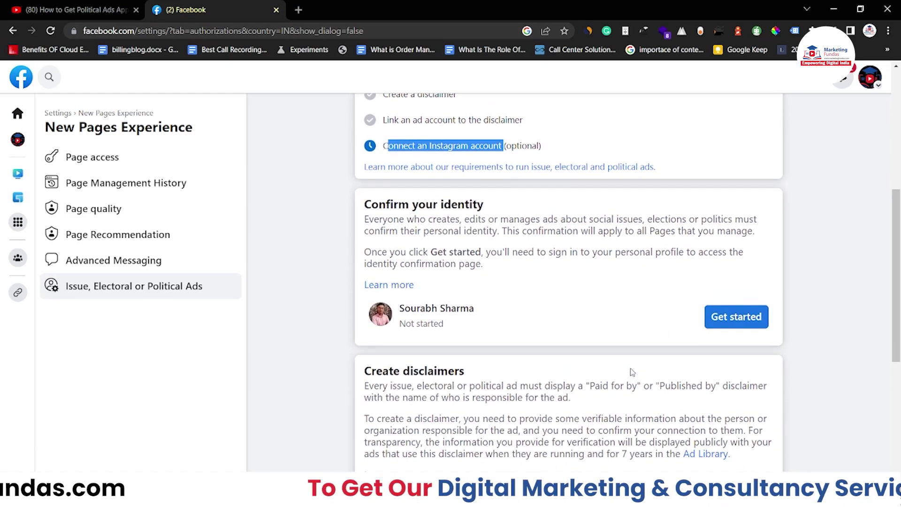
{"action": "scroll", "coordinate": [632, 372], "scroll_direction": "down", "scroll_amount": 2}
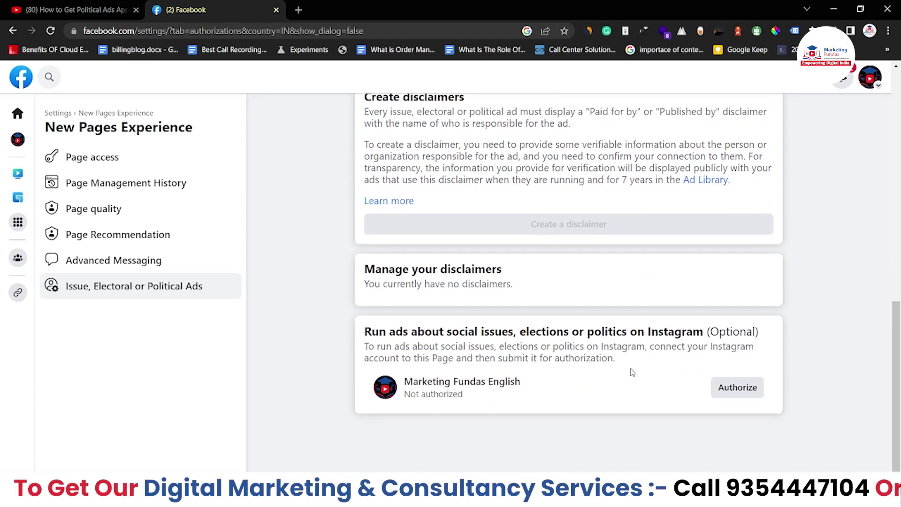
{"action": "scroll", "coordinate": [630, 370], "scroll_direction": "up", "scroll_amount": 5}
{"action": "left_click", "coordinate": [384, 205]}
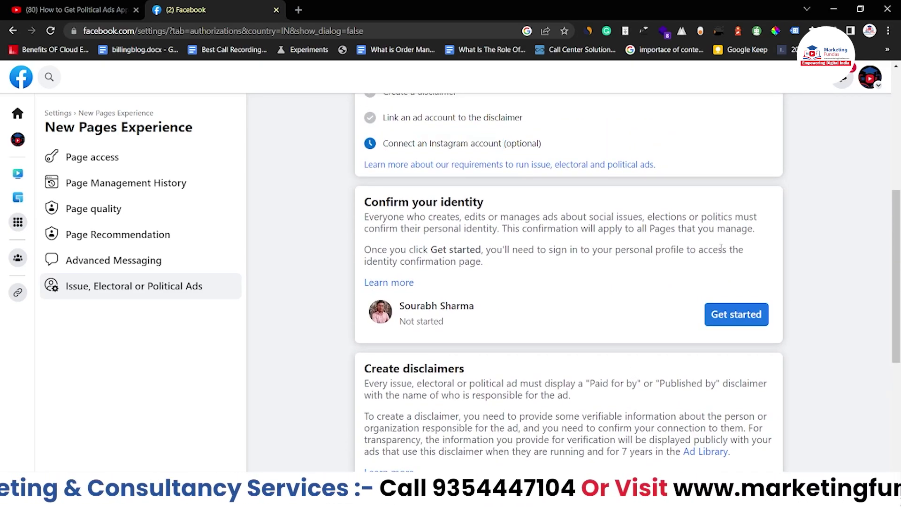
{"action": "left_click", "coordinate": [720, 321]}
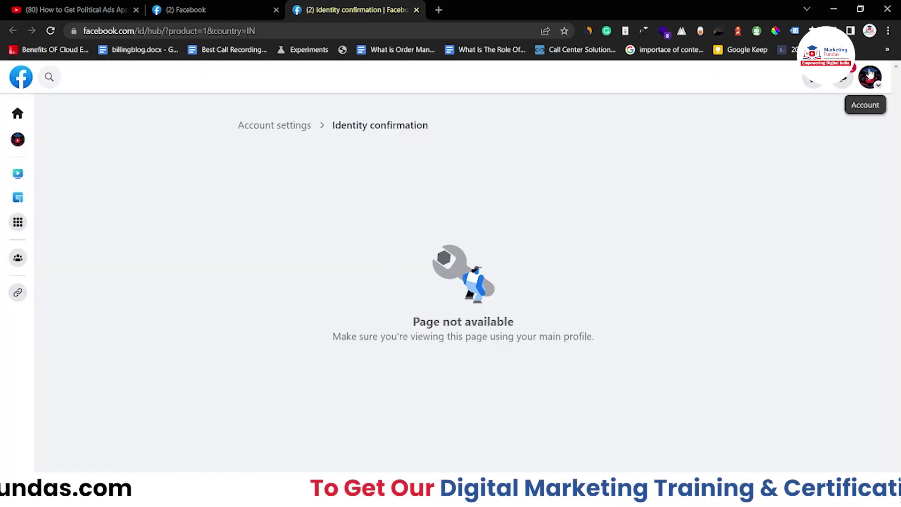
Switch back to the personal profile on the Identity confirmation page
{"action": "left_click", "coordinate": [870, 78]}
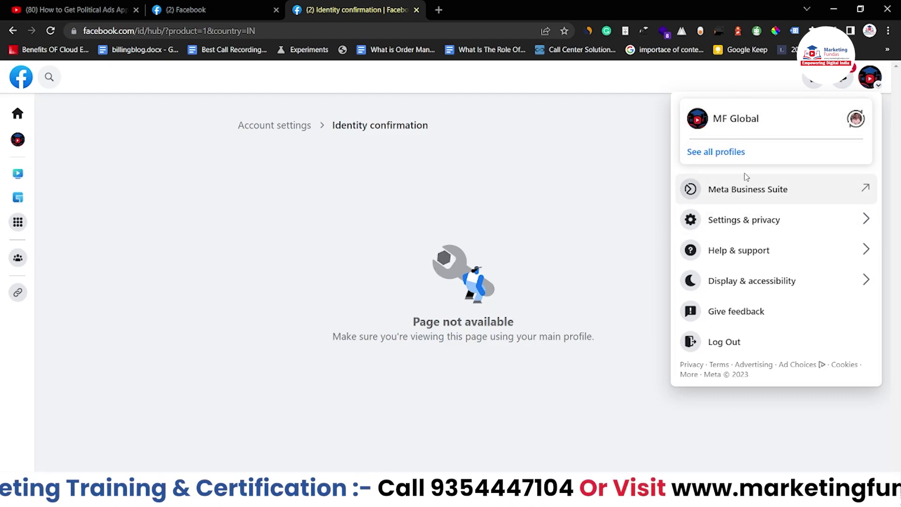
{"action": "left_click", "coordinate": [856, 119]}
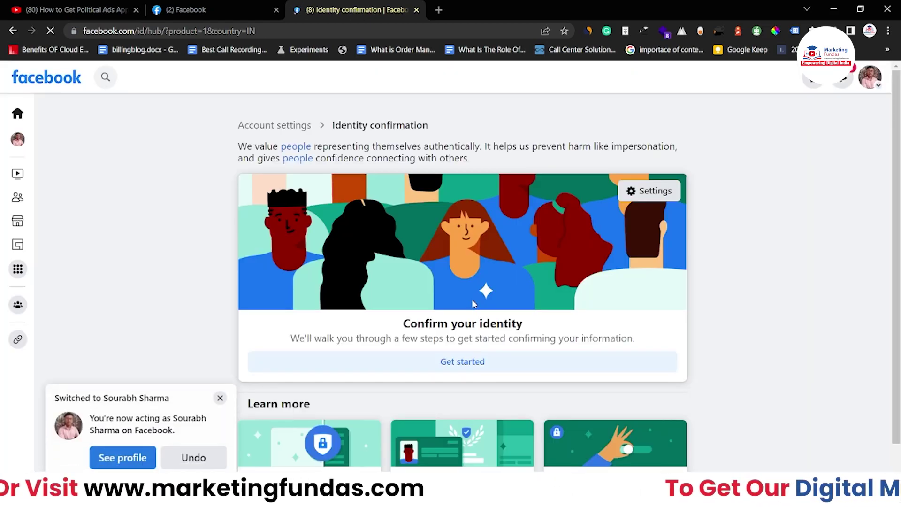
{"action": "scroll", "coordinate": [817, 259], "scroll_direction": "down", "scroll_amount": 1}
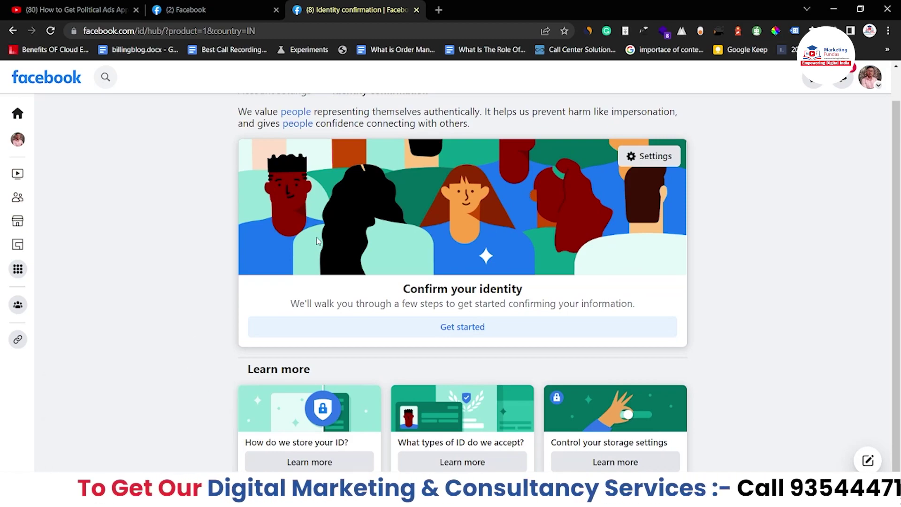
{"action": "scroll", "coordinate": [324, 237], "scroll_direction": "up", "scroll_amount": 1}
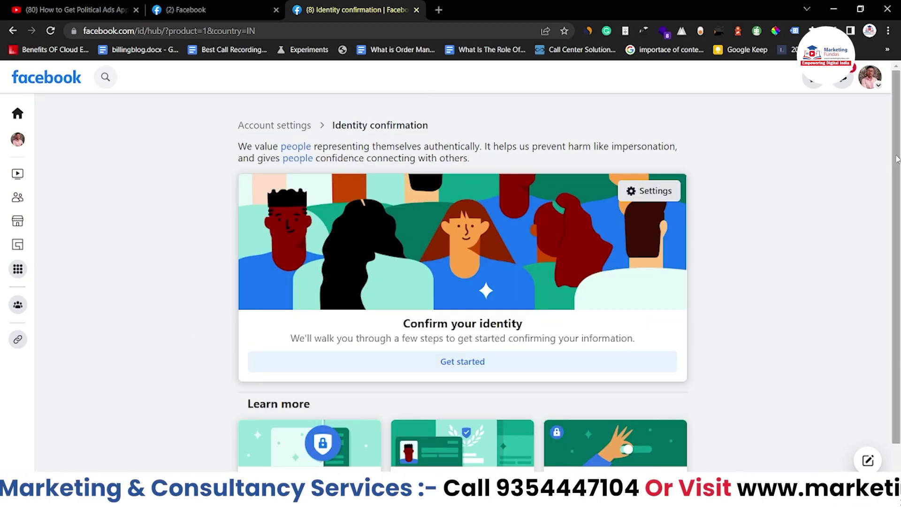
{"action": "scroll", "coordinate": [798, 328], "scroll_direction": "down", "scroll_amount": 1}
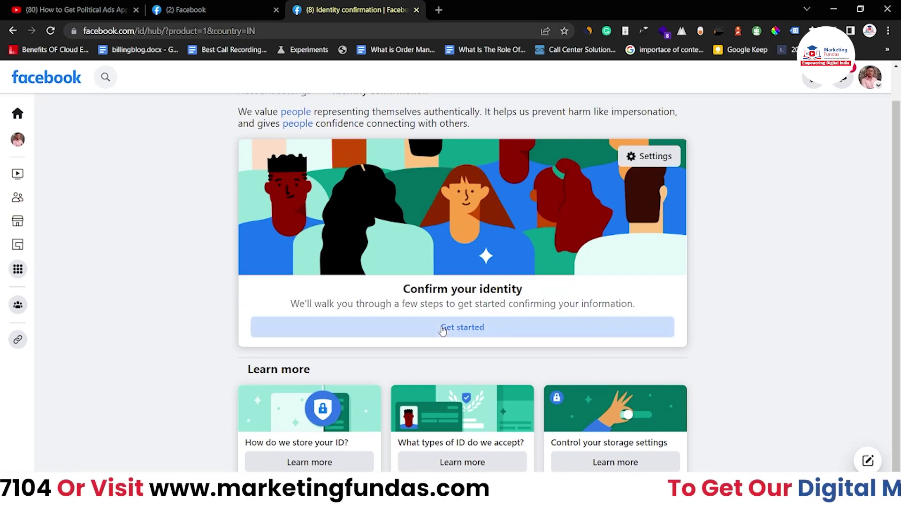
Begin identity confirmation for running political ads, with India as the ads country
{"action": "left_click", "coordinate": [443, 329]}
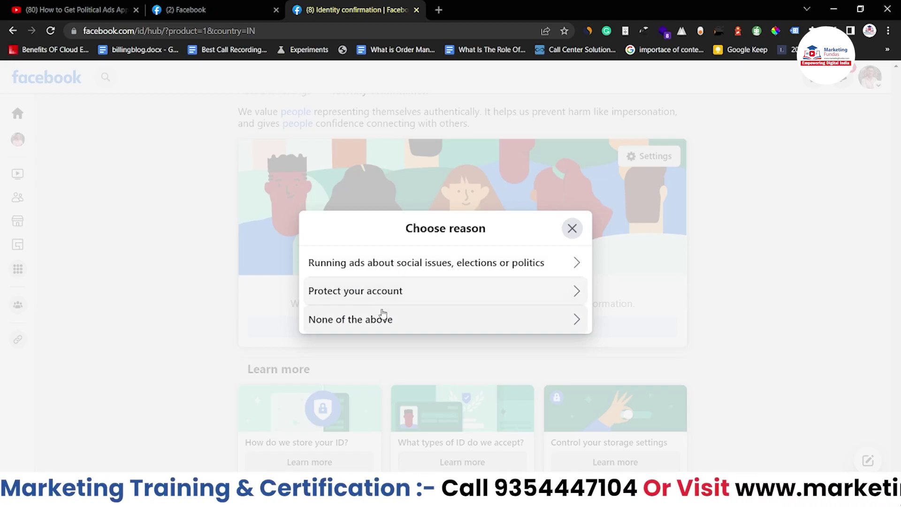
{"action": "left_click", "coordinate": [336, 263]}
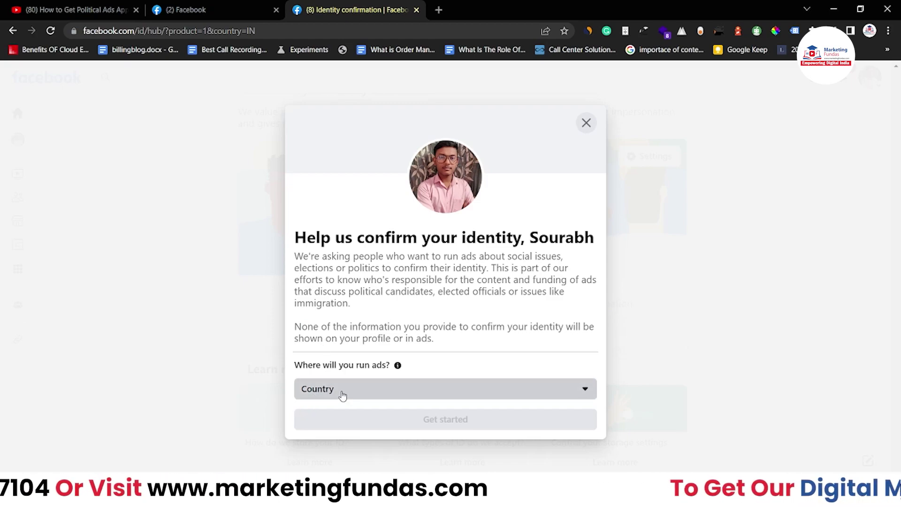
{"action": "left_click", "coordinate": [343, 395]}
{"action": "scroll", "coordinate": [360, 293], "scroll_direction": "down", "scroll_amount": 5}
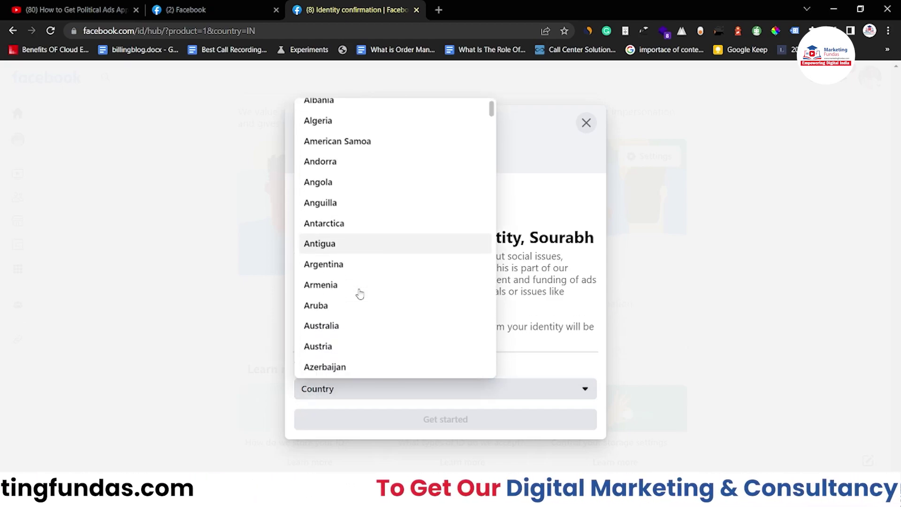
{"action": "scroll", "coordinate": [360, 295], "scroll_direction": "down", "scroll_amount": 20}
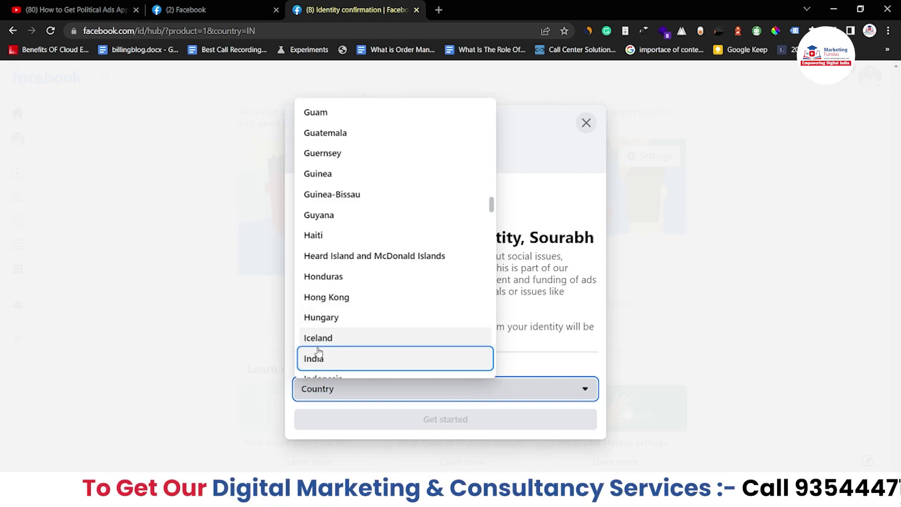
{"action": "left_click", "coordinate": [318, 358]}
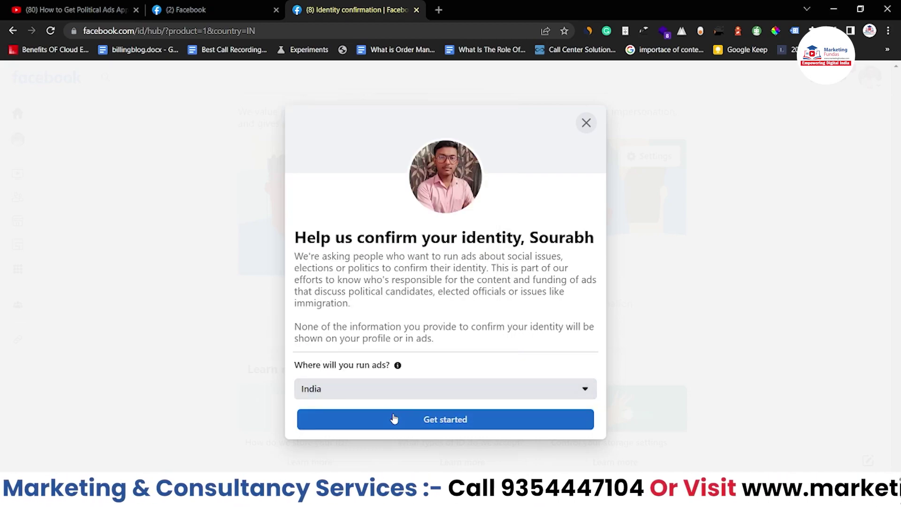
{"action": "left_click", "coordinate": [395, 417]}
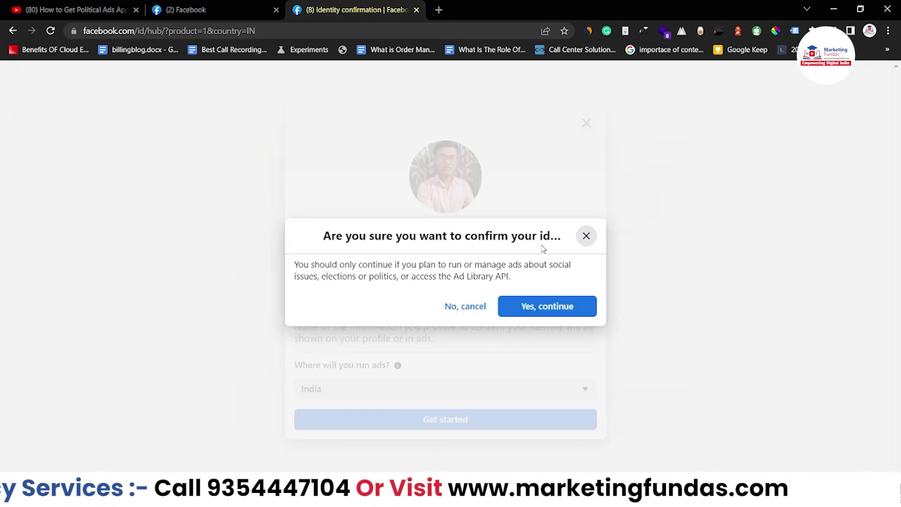
{"action": "left_click", "coordinate": [549, 314]}
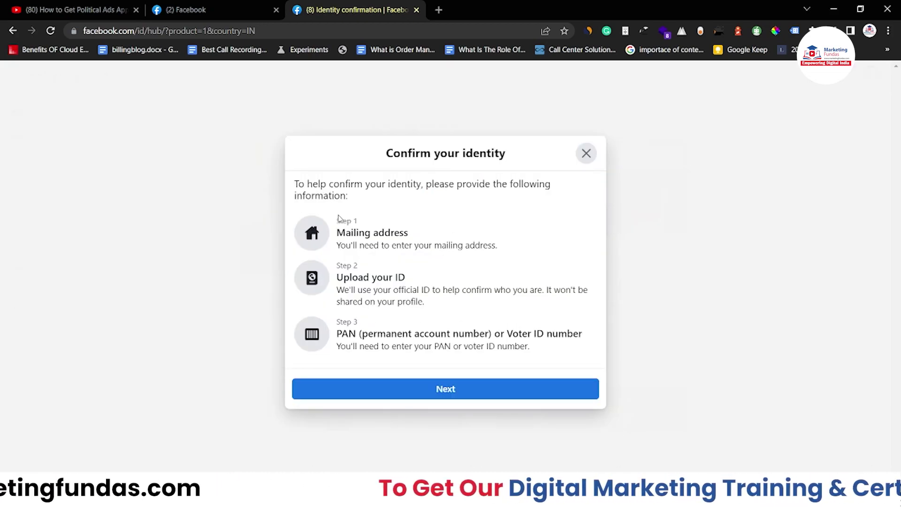
Review the mailing address, ID upload and PAN or Voter ID steps, then continue
{"action": "left_click_drag", "start_coordinate": [338, 233], "coordinate": [415, 233]}
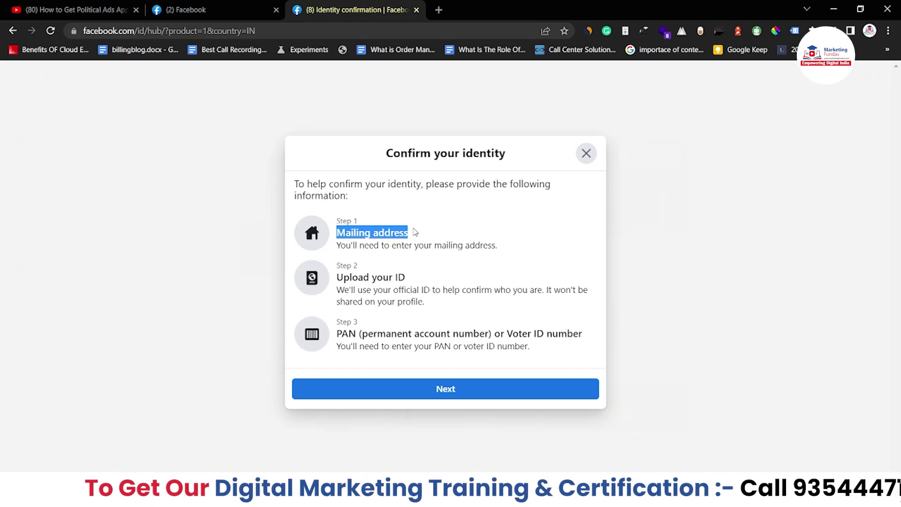
{"action": "left_click_drag", "start_coordinate": [329, 281], "coordinate": [454, 285]}
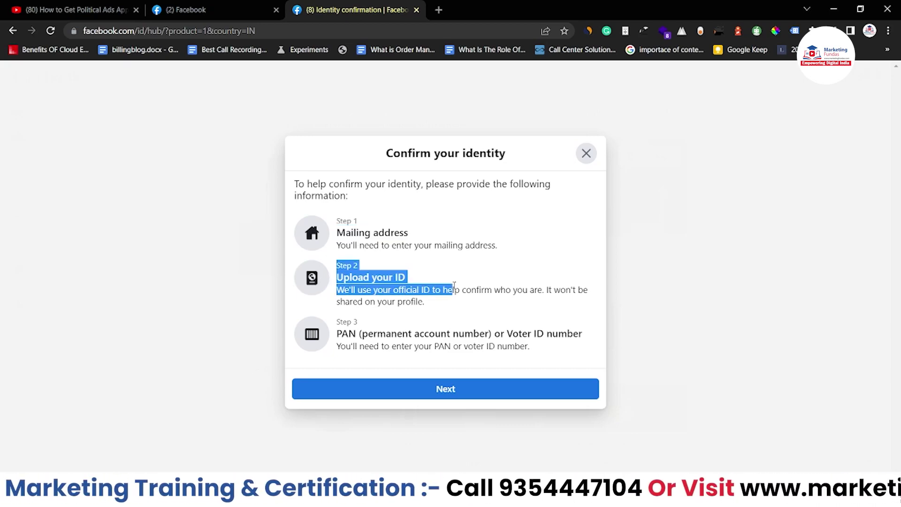
{"action": "left_click_drag", "start_coordinate": [361, 333], "coordinate": [479, 333]}
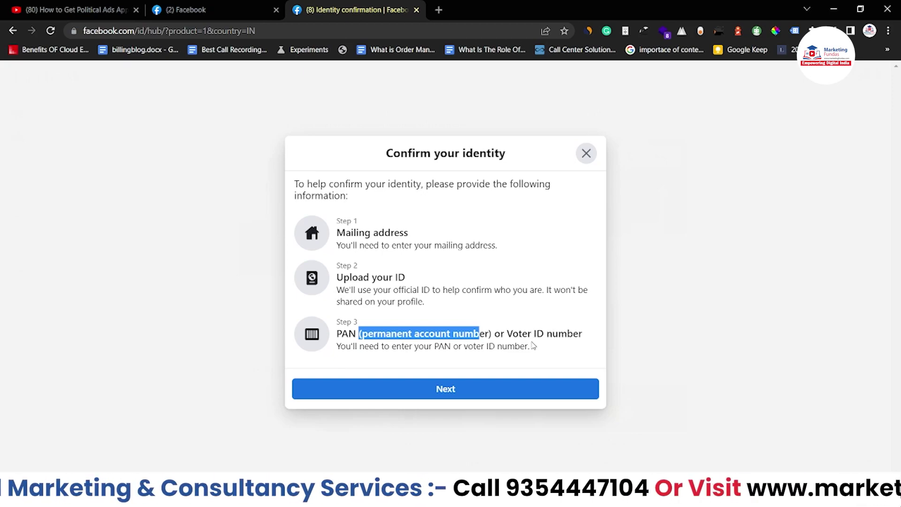
{"action": "left_click", "coordinate": [536, 350]}
{"action": "left_click_drag", "start_coordinate": [535, 350], "coordinate": [341, 333]}
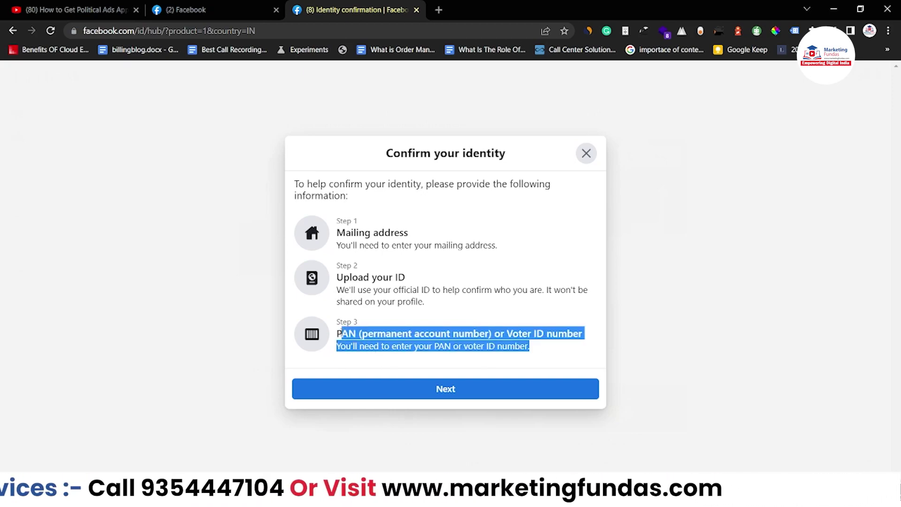
{"action": "left_click", "coordinate": [451, 388]}
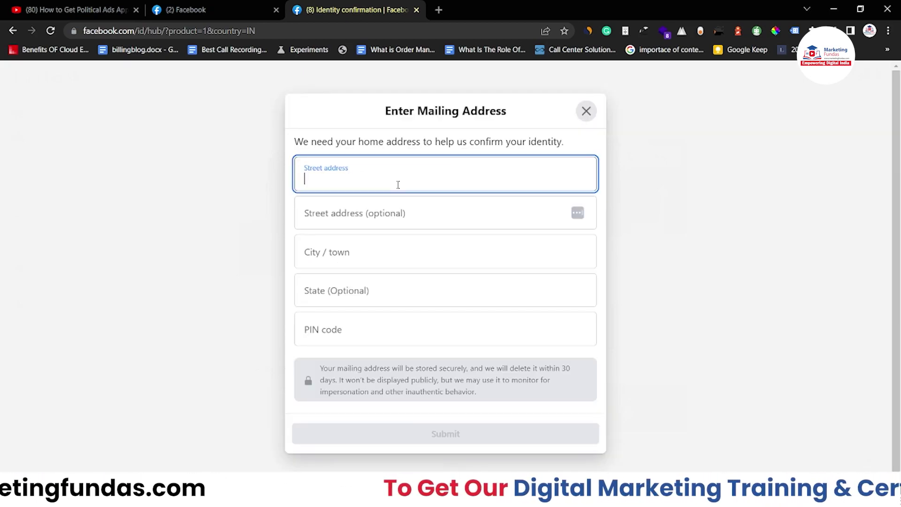
Submit the mailing address with street, city, Delhi as state, and PIN code
{"action": "left_click", "coordinate": [390, 241]}
{"action": "type", "text": "Nre"}
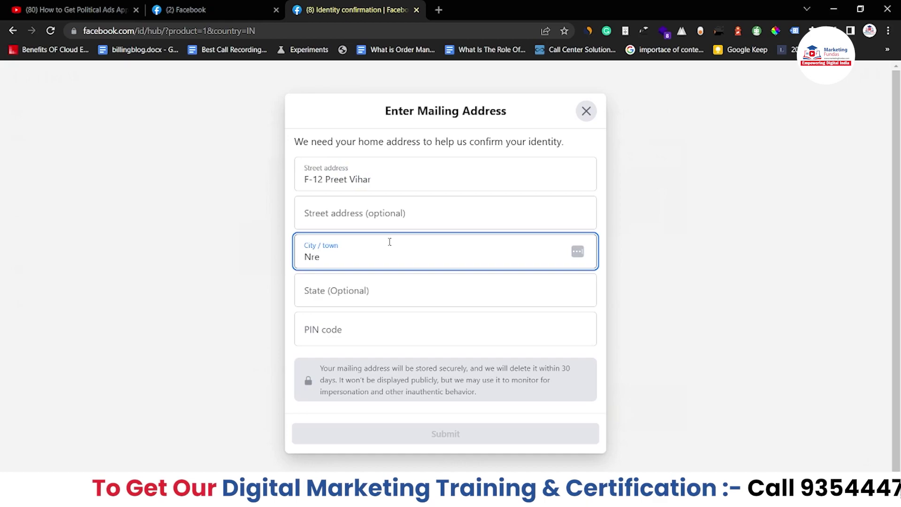
{"action": "key", "text": "BackSpace"}
{"action": "key", "text": "BackSpace"}
{"action": "type", "text": "ew"}
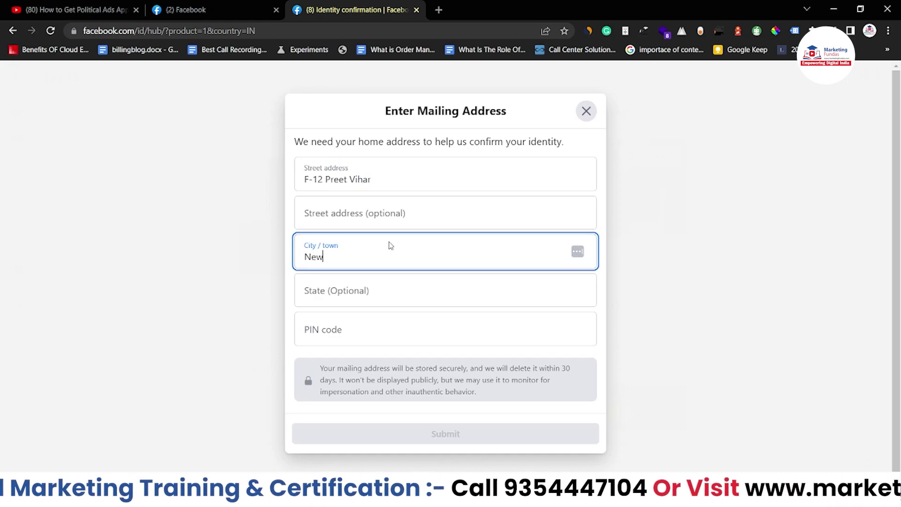
{"action": "type", "text": " Delhi"}
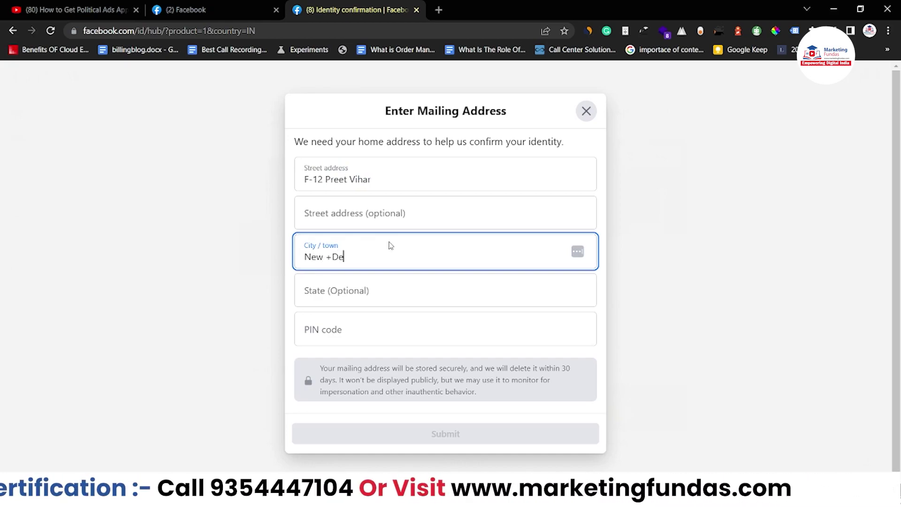
{"action": "left_click", "coordinate": [342, 285]}
{"action": "type", "text": "D"}
{"action": "left_click", "coordinate": [310, 348]}
{"action": "left_click", "coordinate": [313, 324]}
{"action": "type", "text": "110081"}
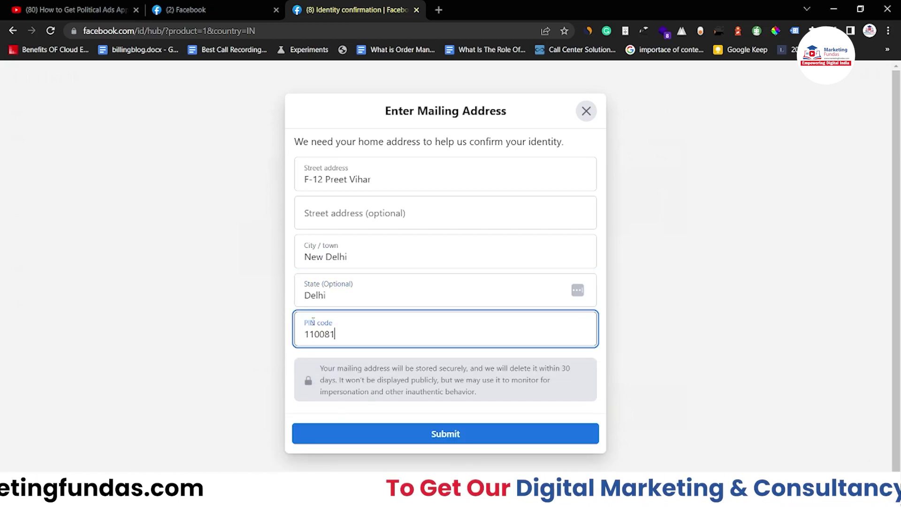
{"action": "left_click", "coordinate": [458, 438]}
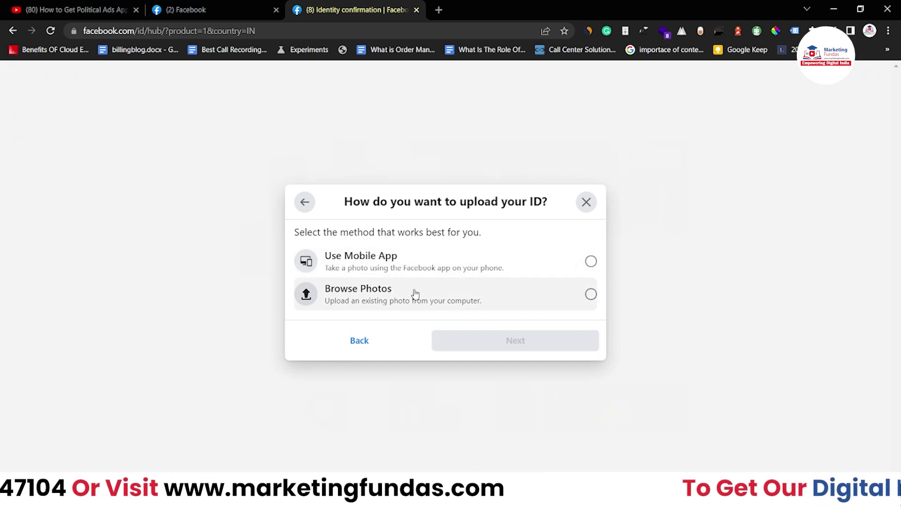
Choose uploading an existing photo and select PAN card as the ID type
{"action": "left_click", "coordinate": [518, 297]}
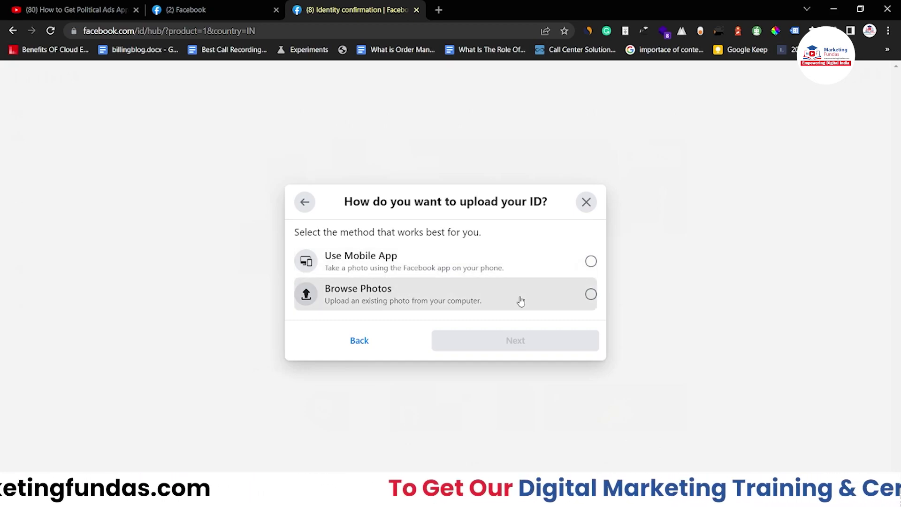
{"action": "left_click", "coordinate": [530, 340]}
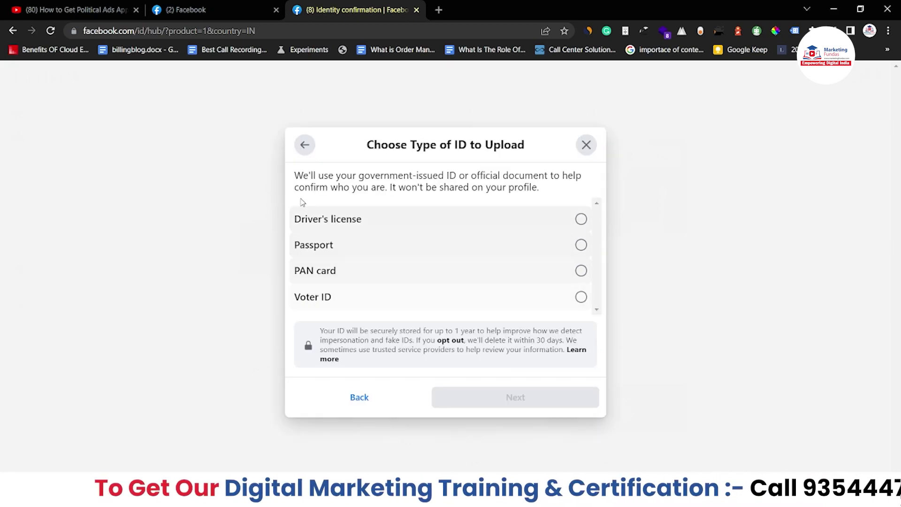
{"action": "left_click", "coordinate": [354, 267]}
{"action": "left_click", "coordinate": [508, 396]}
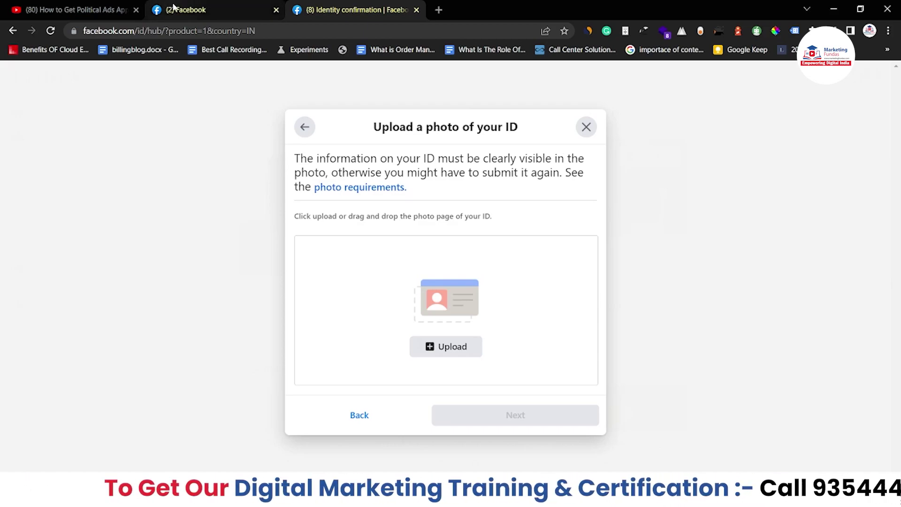
Return to the Page's political ads settings and start authorizing the Instagram account
{"action": "left_click", "coordinate": [174, 7]}
{"action": "scroll", "coordinate": [607, 173], "scroll_direction": "down", "scroll_amount": 4}
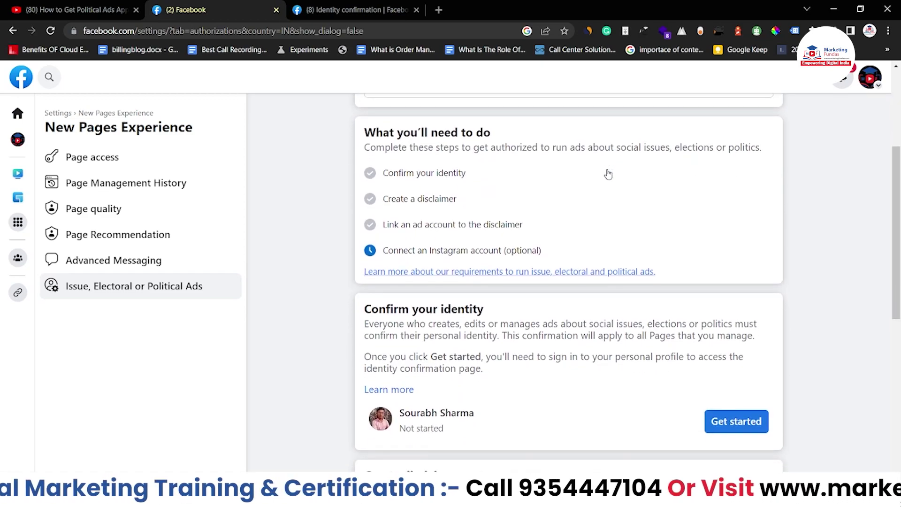
{"action": "scroll", "coordinate": [417, 237], "scroll_direction": "up", "scroll_amount": 1}
{"action": "scroll", "coordinate": [417, 237], "scroll_direction": "up", "scroll_amount": 4}
{"action": "scroll", "coordinate": [514, 254], "scroll_direction": "down", "scroll_amount": 5}
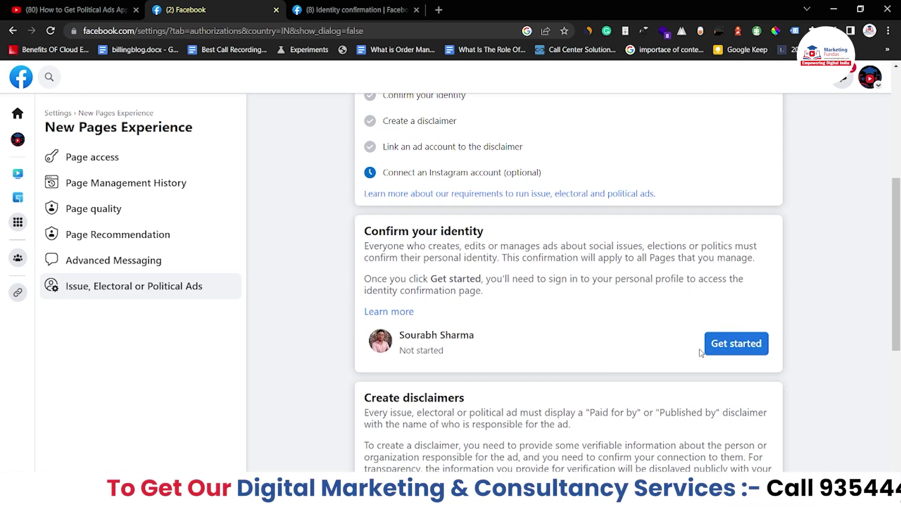
{"action": "scroll", "coordinate": [743, 334], "scroll_direction": "down", "scroll_amount": 2}
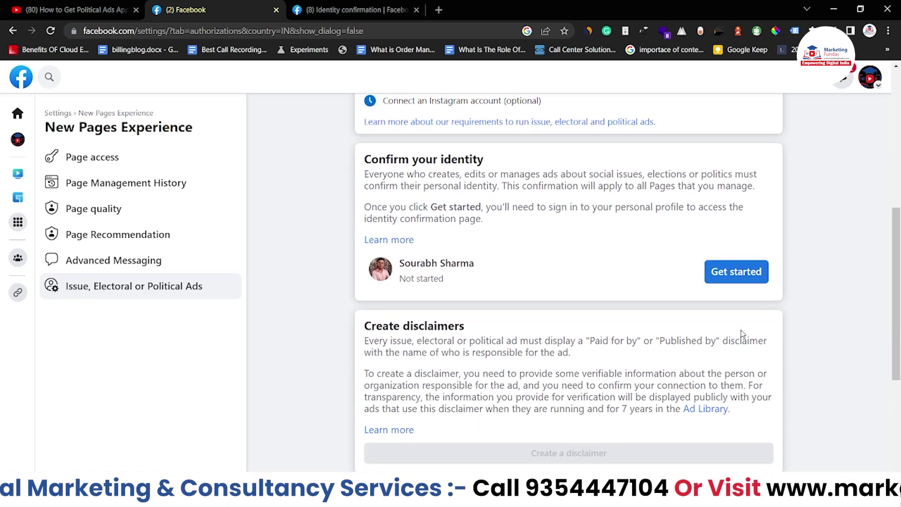
{"action": "scroll", "coordinate": [743, 333], "scroll_direction": "down", "scroll_amount": 4}
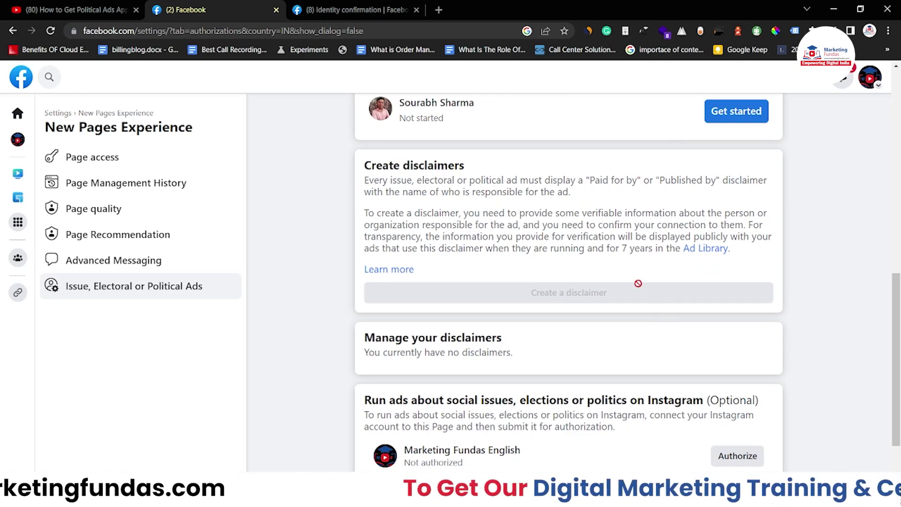
{"action": "scroll", "coordinate": [735, 389], "scroll_direction": "down", "scroll_amount": 2}
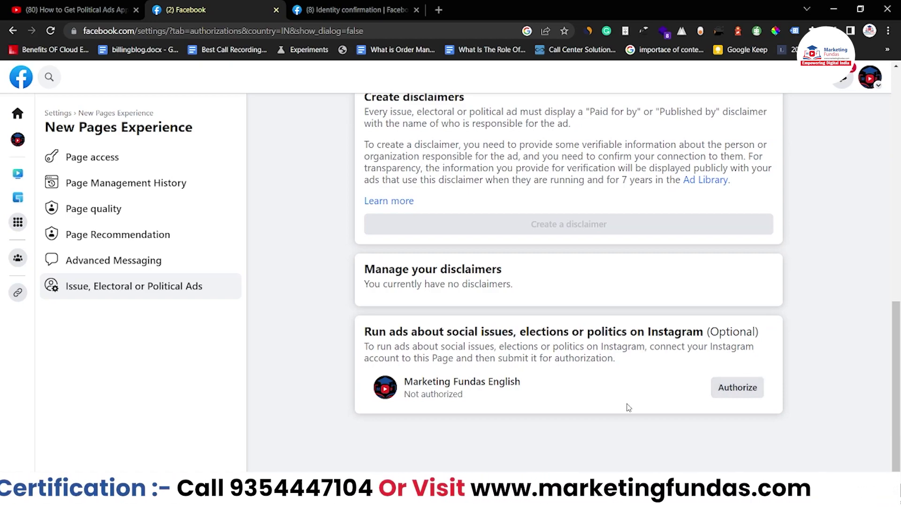
{"action": "left_click", "coordinate": [736, 388]}
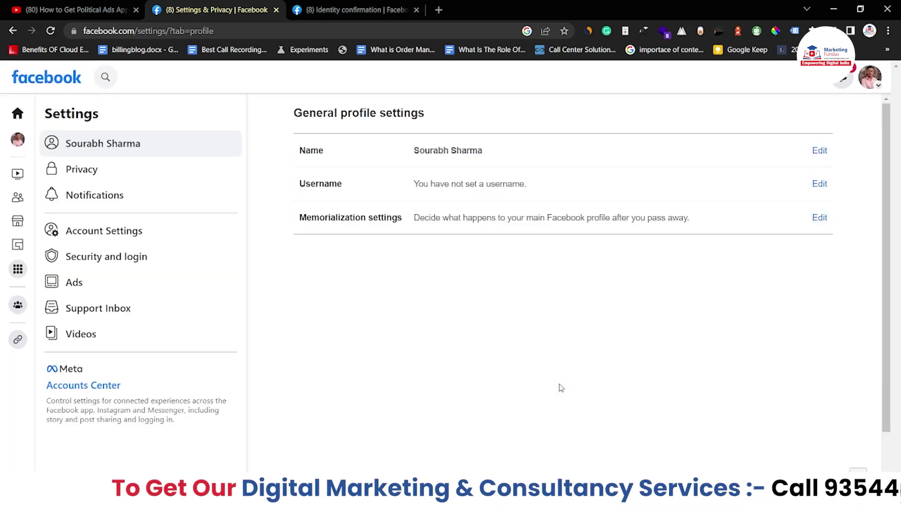
{"action": "left_click", "coordinate": [870, 77]}
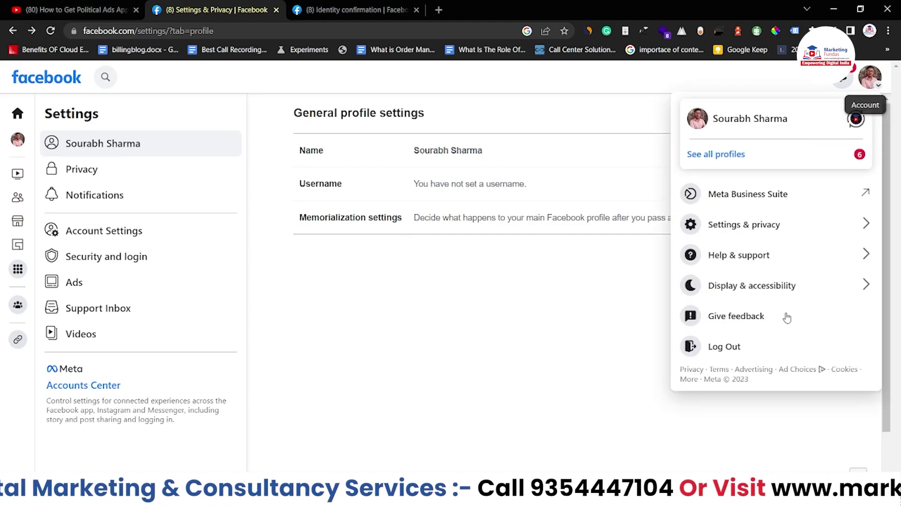
{"action": "left_click", "coordinate": [863, 119]}
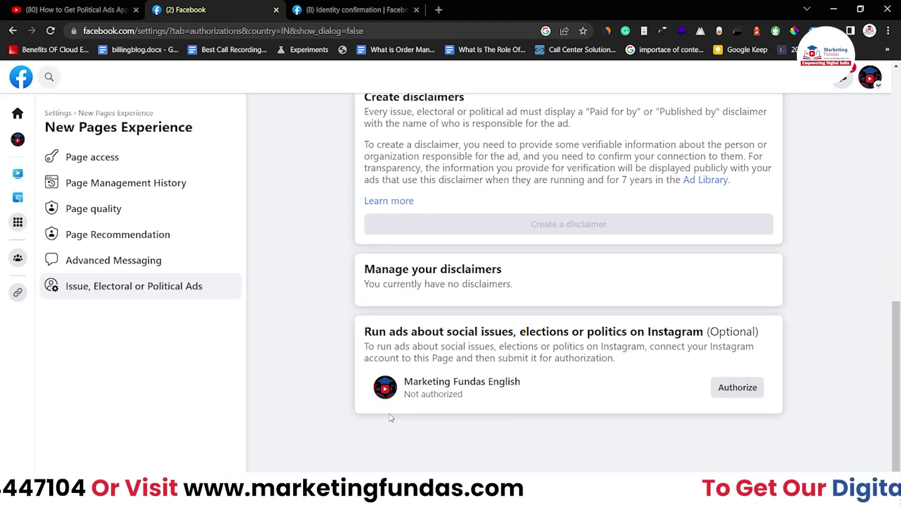
{"action": "scroll", "coordinate": [338, 180], "scroll_direction": "up", "scroll_amount": 7}
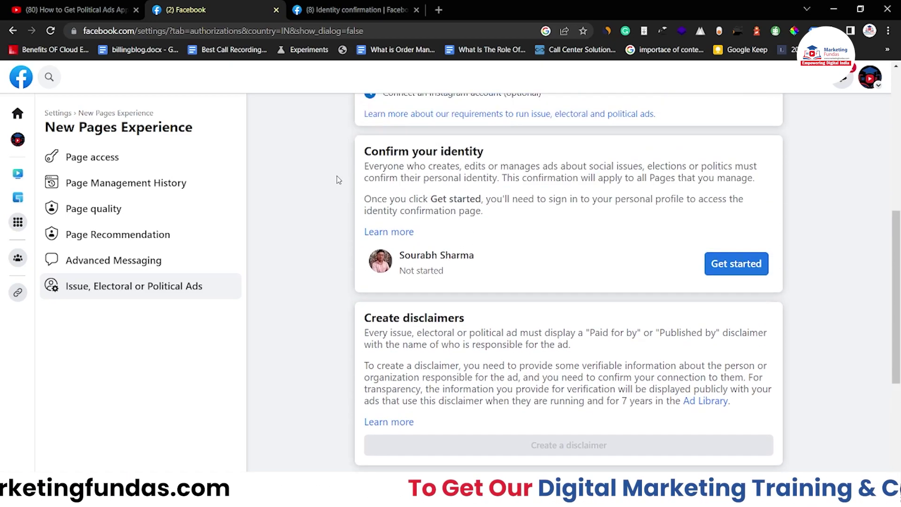
{"action": "scroll", "coordinate": [338, 179], "scroll_direction": "up", "scroll_amount": 2}
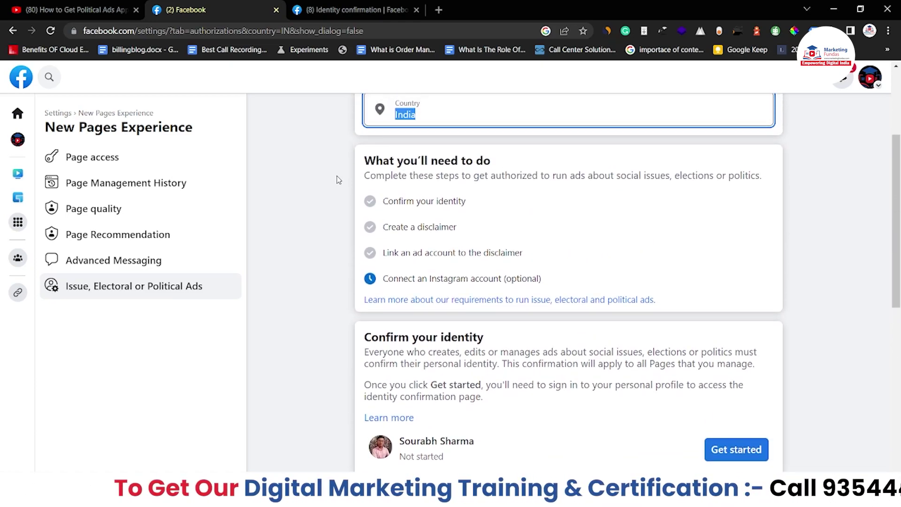